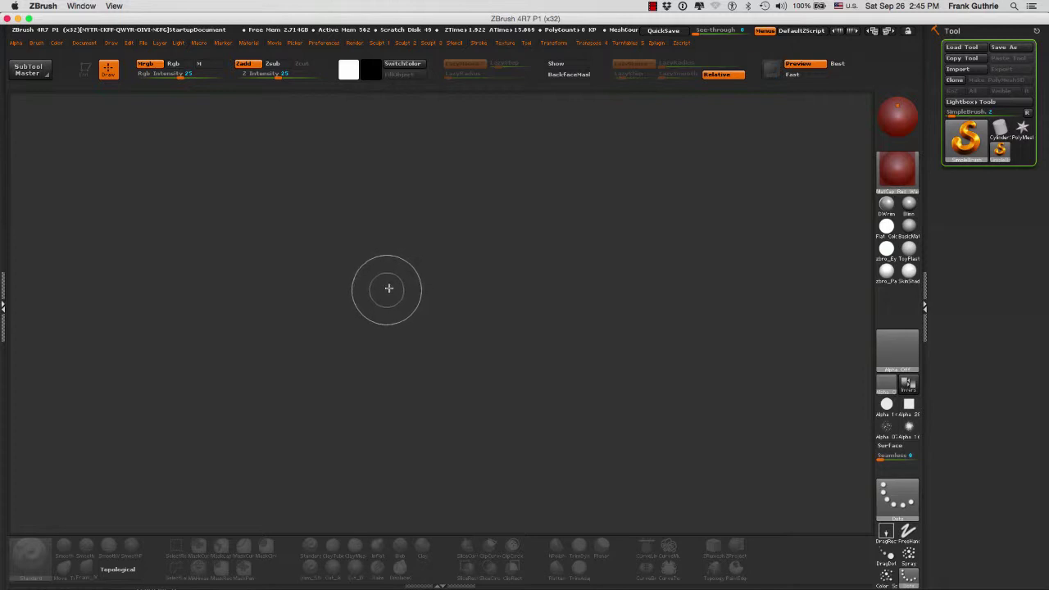
Draw a Sphere3D in the centre of the canvas and enter Edit mode
{"action": "left_click", "coordinate": [965, 140]}
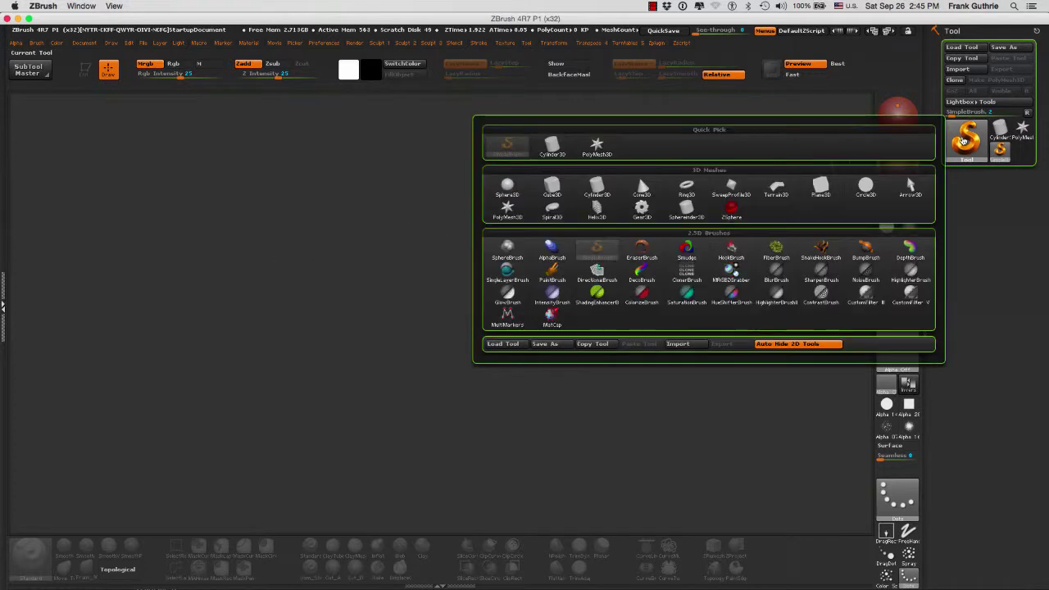
{"action": "left_click", "coordinate": [508, 190]}
{"action": "mouse_move", "coordinate": [426, 293]}
{"action": "left_mouse_down"}
{"action": "mouse_move", "coordinate": [552, 372]}
{"action": "mouse_move", "coordinate": [531, 427]}
{"action": "mouse_move", "coordinate": [478, 468]}
{"action": "mouse_move", "coordinate": [420, 491]}
{"action": "left_mouse_up"}
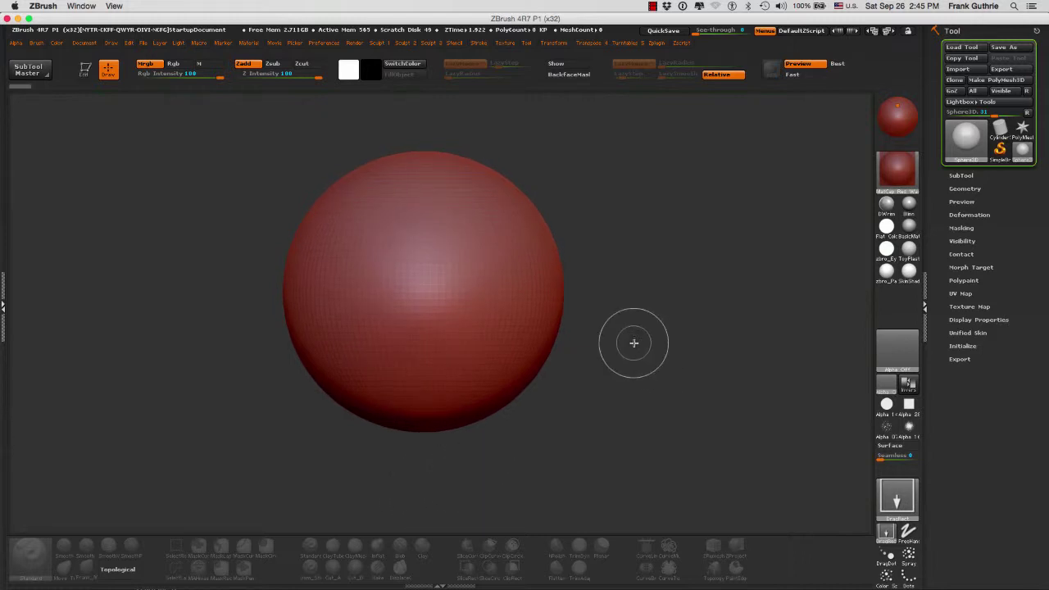
{"action": "key", "text": "t"}
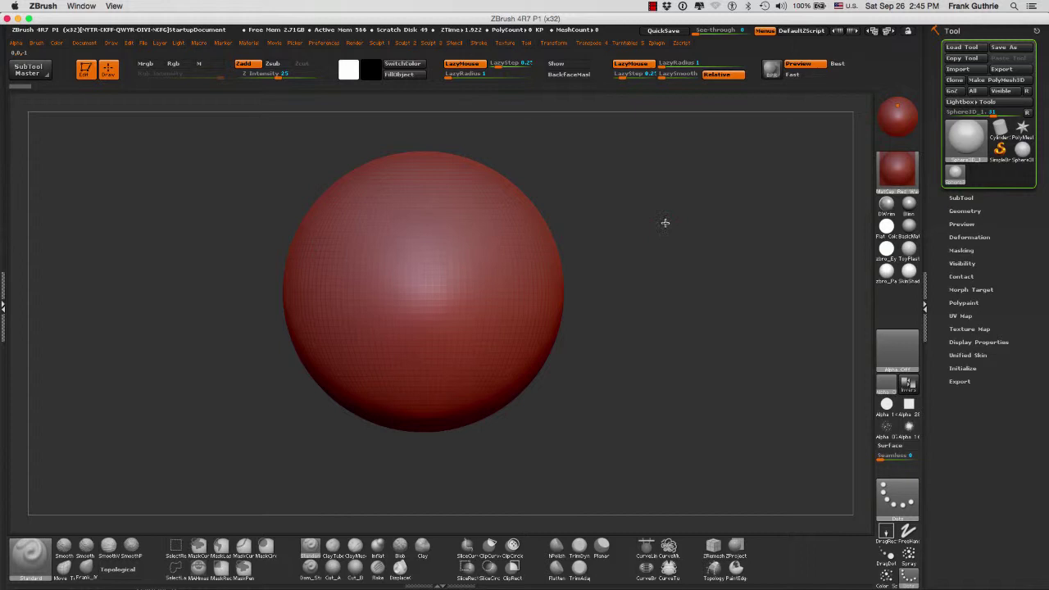
Try smoothing the sphere, enlarge the brush with S, and attempt to sculpt it
{"action": "key", "text": "shift"}
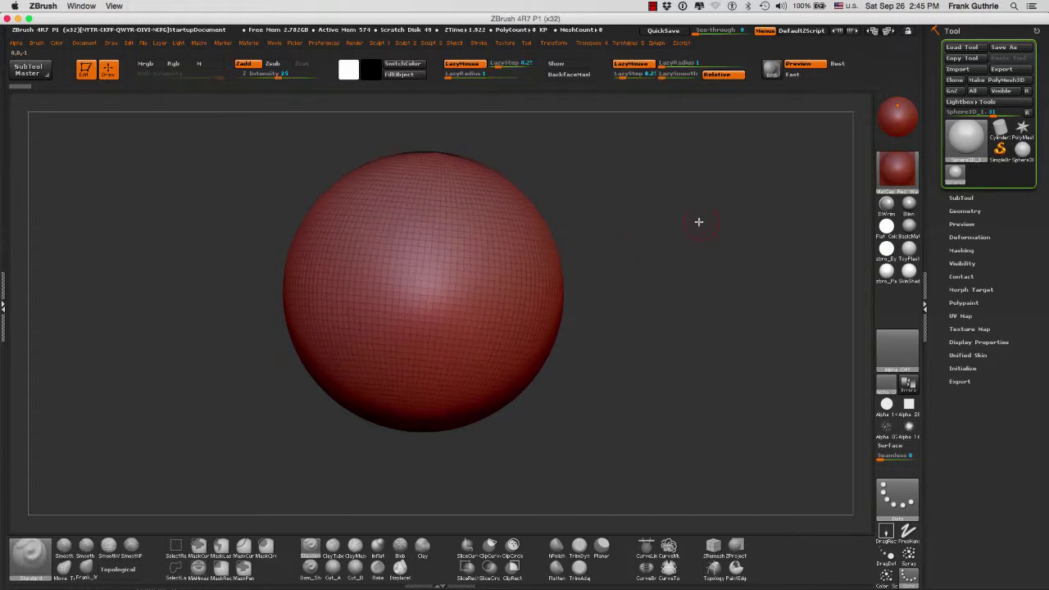
{"action": "key", "text": "shift"}
{"action": "key", "text": "s"}
{"action": "left_click_drag", "start_coordinate": [463, 253], "coordinate": [471, 236]}
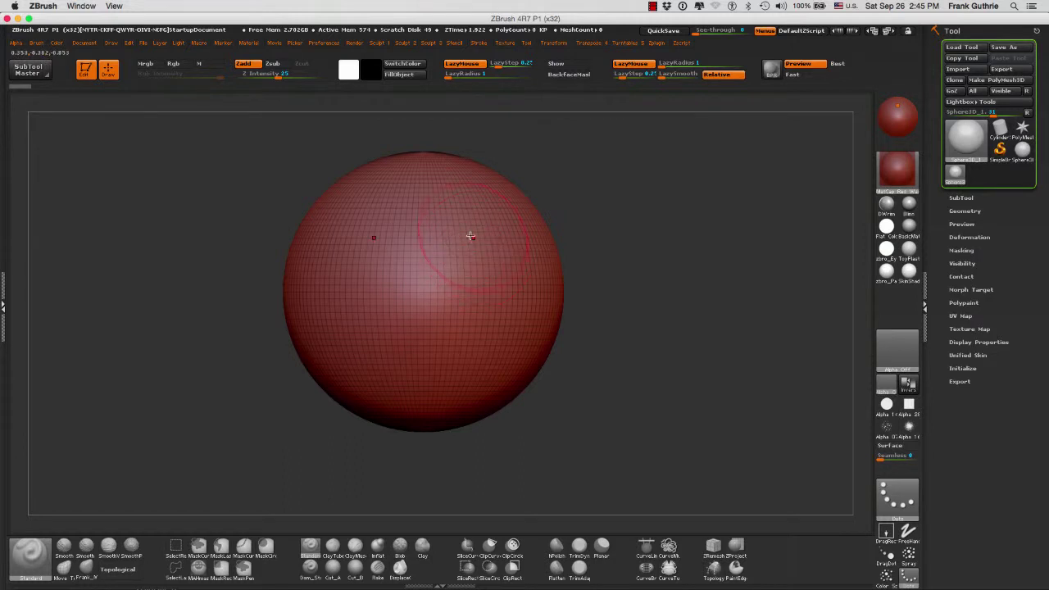
{"action": "left_click", "coordinate": [492, 243]}
Make the sphere a PolyMesh3D, sculpt a crease and bulge upper right, then rotate it
{"action": "left_click", "coordinate": [994, 79]}
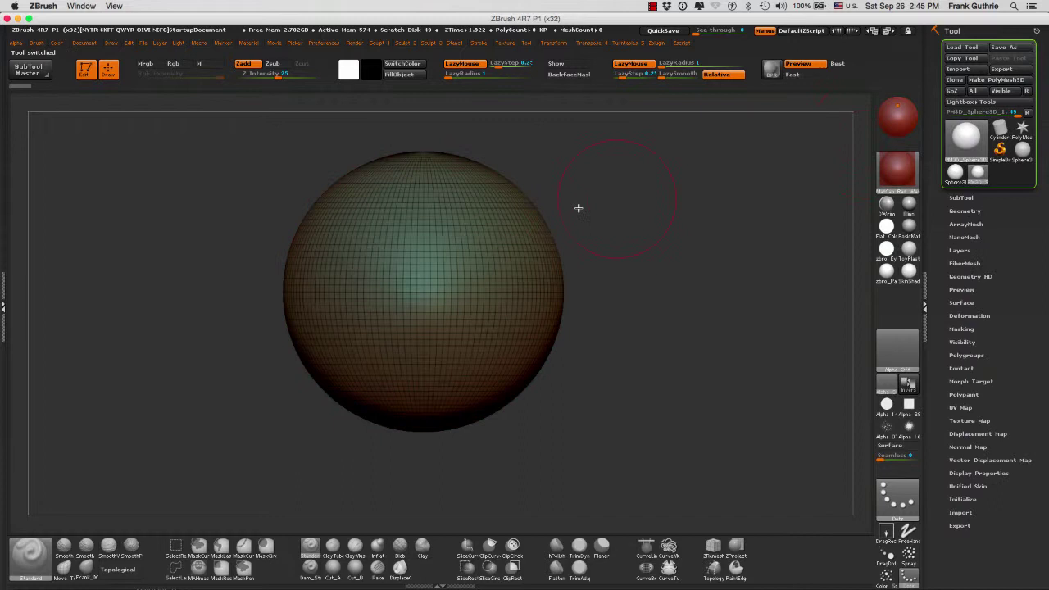
{"action": "mouse_move", "coordinate": [492, 246]}
{"action": "left_mouse_down"}
{"action": "mouse_move", "coordinate": [529, 229]}
{"action": "mouse_move", "coordinate": [526, 254]}
{"action": "mouse_move", "coordinate": [510, 225]}
{"action": "mouse_move", "coordinate": [519, 222]}
{"action": "mouse_move", "coordinate": [510, 222]}
{"action": "mouse_move", "coordinate": [524, 319]}
{"action": "mouse_move", "coordinate": [498, 280]}
{"action": "left_mouse_up"}
{"action": "mouse_move", "coordinate": [707, 237]}
{"action": "left_mouse_down"}
{"action": "mouse_move", "coordinate": [658, 237]}
{"action": "mouse_move", "coordinate": [716, 243]}
{"action": "mouse_move", "coordinate": [705, 239]}
{"action": "left_mouse_up"}
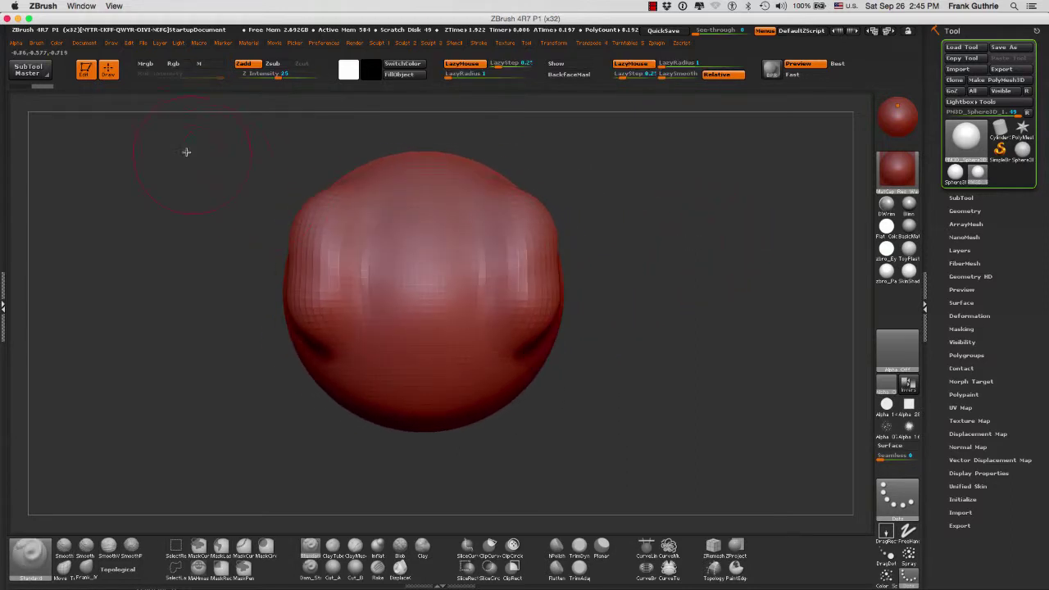
Show the document options, rotate the sculpted sphere to inspect it, and exit Edit mode
{"action": "left_click", "coordinate": [84, 44]}
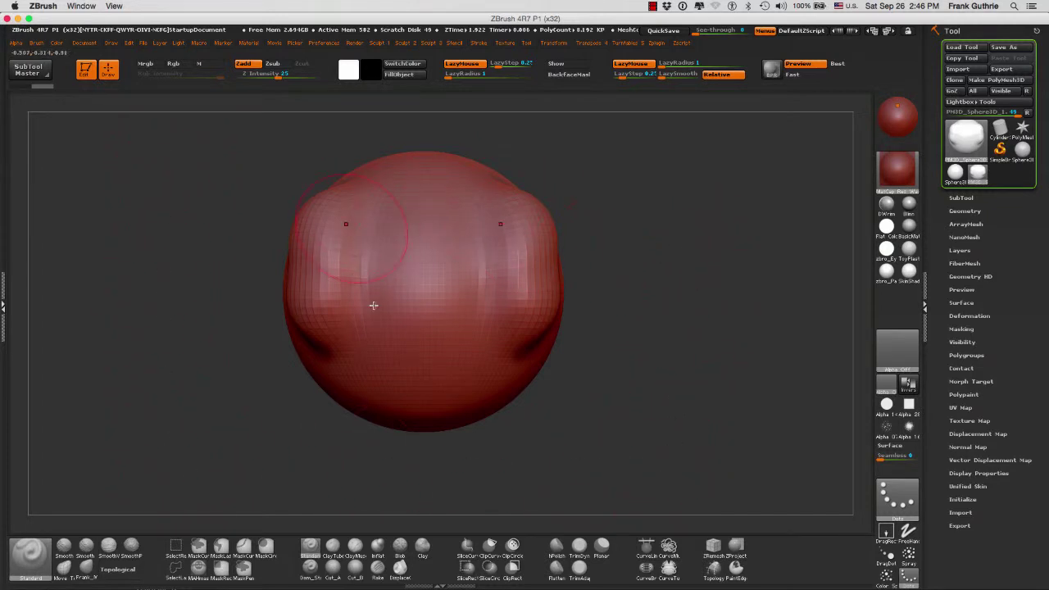
{"action": "mouse_move", "coordinate": [684, 296]}
{"action": "left_mouse_down"}
{"action": "mouse_move", "coordinate": [689, 278]}
{"action": "mouse_move", "coordinate": [634, 284]}
{"action": "mouse_move", "coordinate": [680, 276]}
{"action": "left_mouse_up"}
{"action": "left_click", "coordinate": [86, 72]}
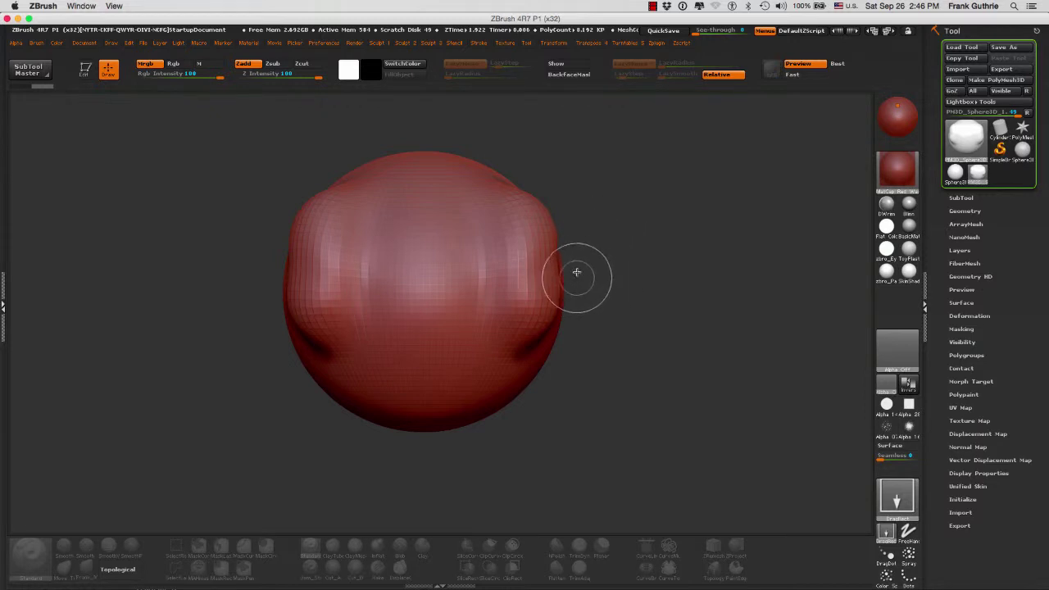
Stamp sphere copies on the right, top, below centre and lower left
{"action": "mouse_move", "coordinate": [579, 251]}
{"action": "left_mouse_down"}
{"action": "mouse_move", "coordinate": [536, 339]}
{"action": "mouse_move", "coordinate": [445, 272]}
{"action": "mouse_move", "coordinate": [351, 232]}
{"action": "mouse_move", "coordinate": [312, 286]}
{"action": "mouse_move", "coordinate": [375, 369]}
{"action": "mouse_move", "coordinate": [417, 391]}
{"action": "left_mouse_up"}
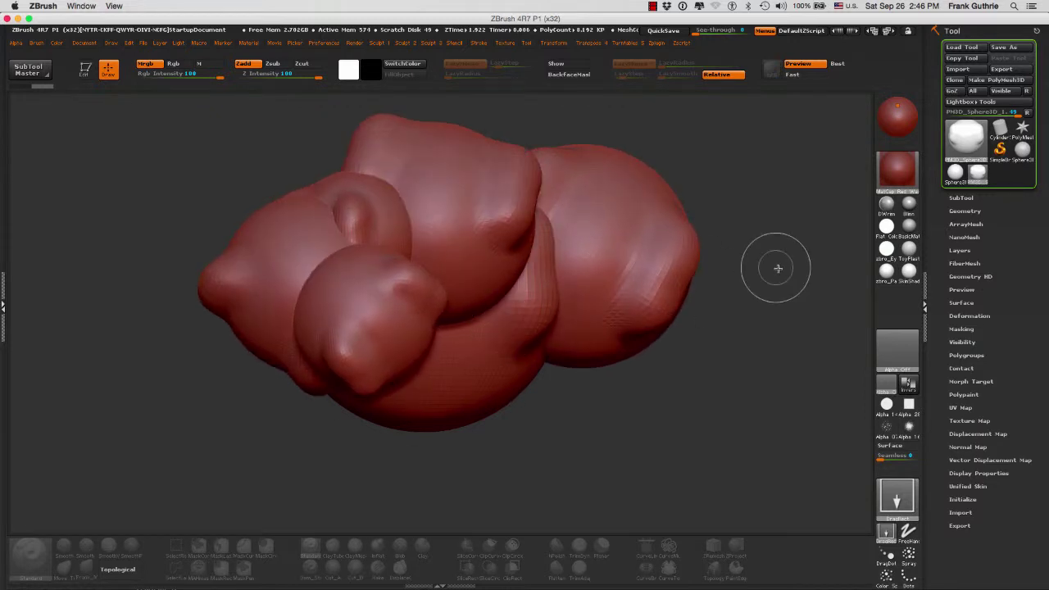
{"action": "left_click_drag", "start_coordinate": [777, 268], "coordinate": [666, 293]}
{"action": "left_click_drag", "start_coordinate": [548, 420], "coordinate": [664, 414]}
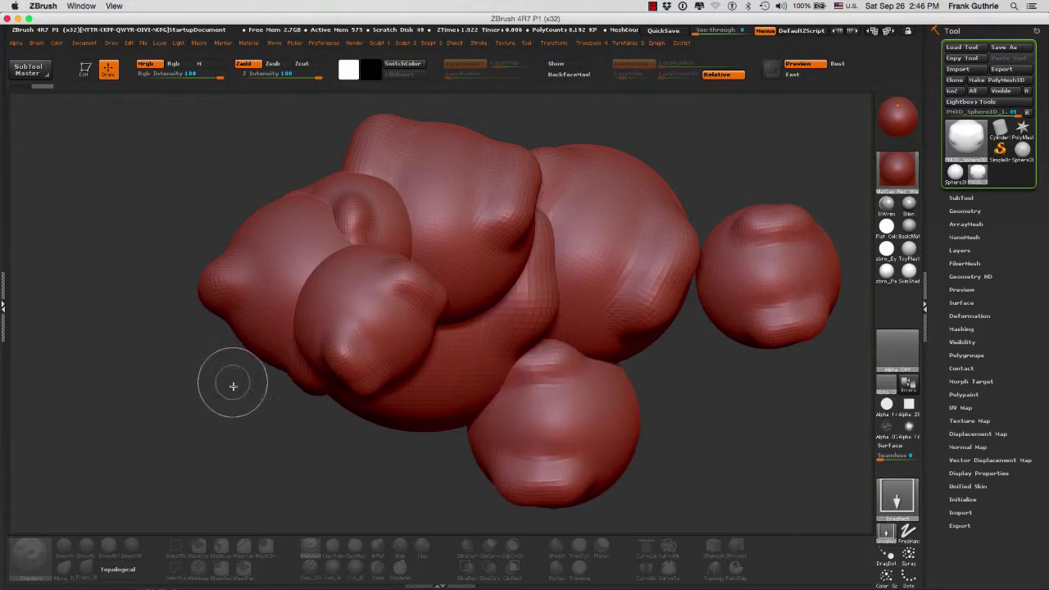
{"action": "left_click_drag", "start_coordinate": [232, 385], "coordinate": [328, 374]}
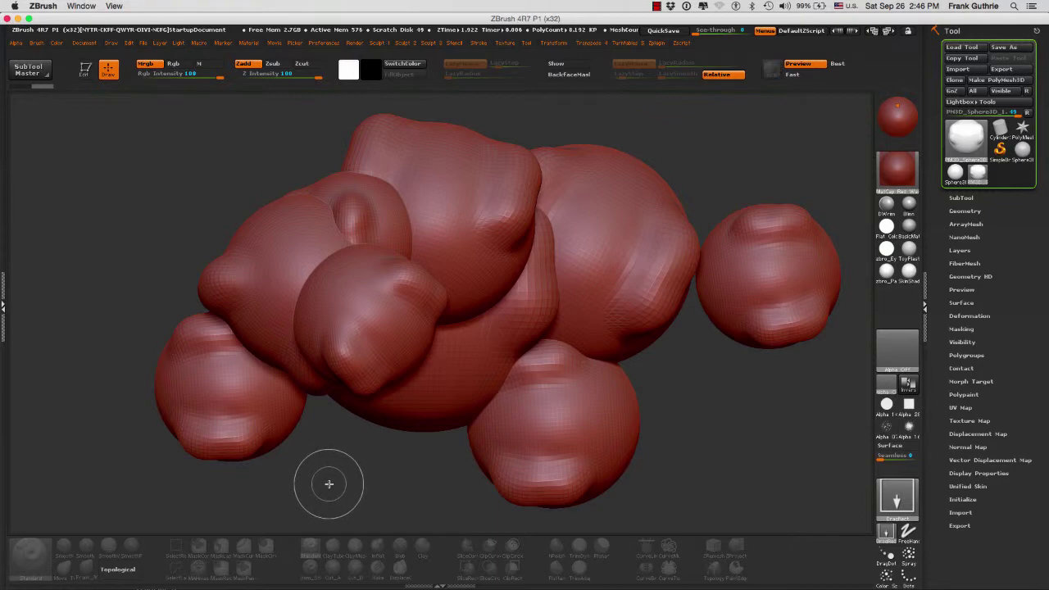
Clear the canvas with Ctrl+N, redraw the sculpted sphere in Edit mode, and rotate it
{"action": "key", "text": "ctrl+n"}
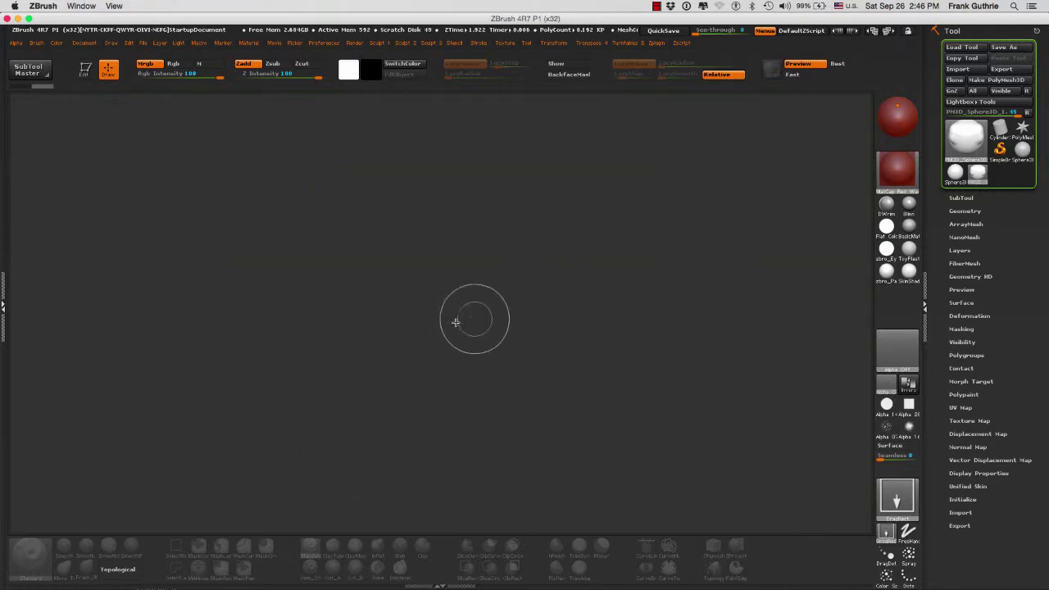
{"action": "left_click_drag", "start_coordinate": [431, 304], "coordinate": [429, 478]}
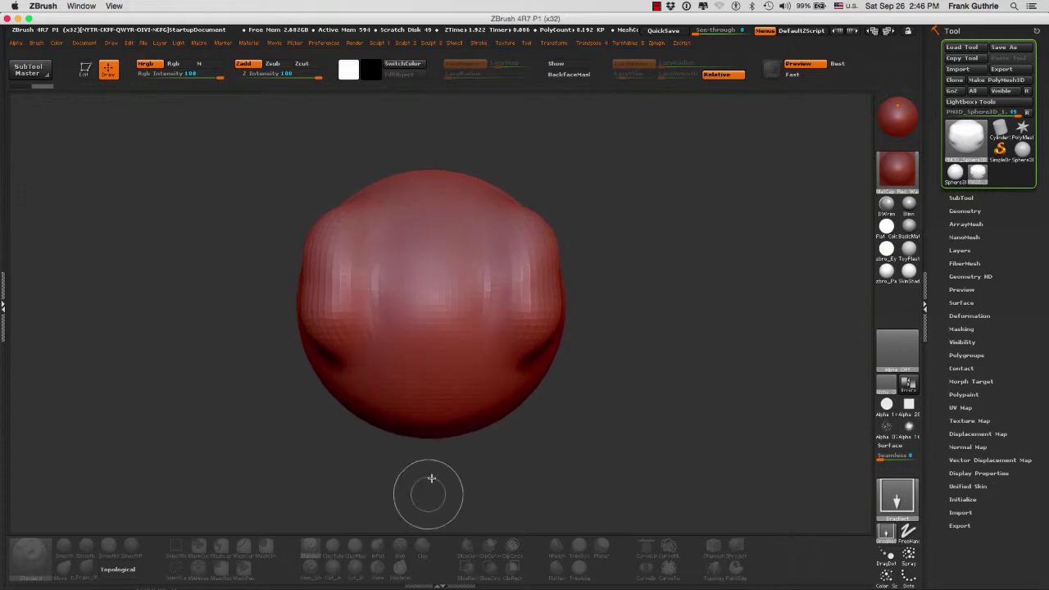
{"action": "left_click", "coordinate": [84, 72]}
{"action": "mouse_move", "coordinate": [661, 269]}
{"action": "left_mouse_down"}
{"action": "mouse_move", "coordinate": [669, 253]}
{"action": "mouse_move", "coordinate": [615, 258]}
{"action": "mouse_move", "coordinate": [688, 253]}
{"action": "mouse_move", "coordinate": [688, 237]}
{"action": "mouse_move", "coordinate": [742, 237]}
{"action": "mouse_move", "coordinate": [688, 243]}
{"action": "left_mouse_up"}
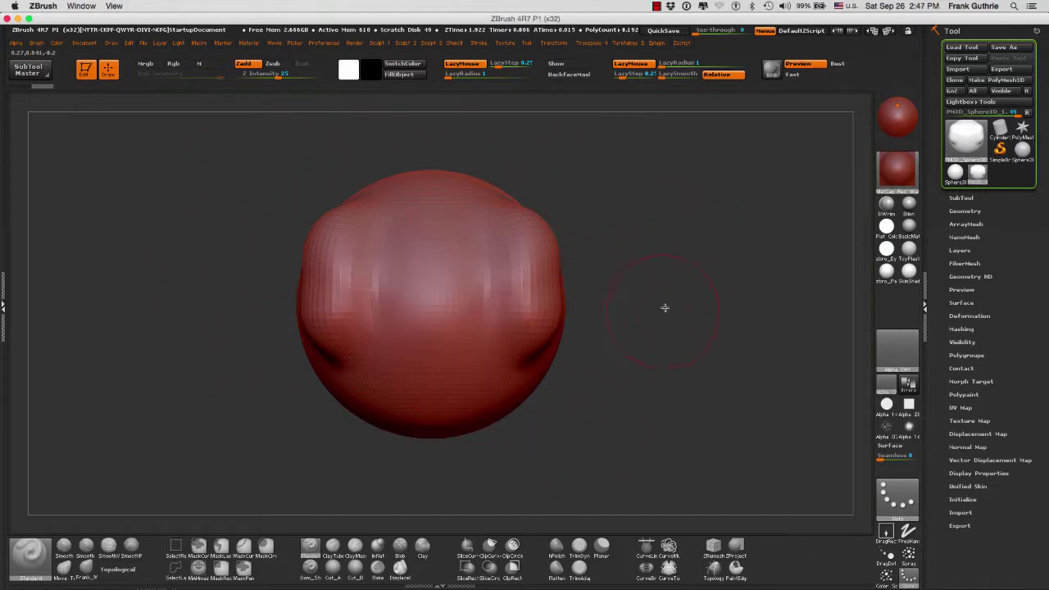
{"action": "mouse_move", "coordinate": [665, 308]}
{"action": "left_mouse_down"}
{"action": "mouse_move", "coordinate": [677, 286]}
{"action": "mouse_move", "coordinate": [634, 293]}
{"action": "mouse_move", "coordinate": [676, 293]}
{"action": "left_mouse_up"}
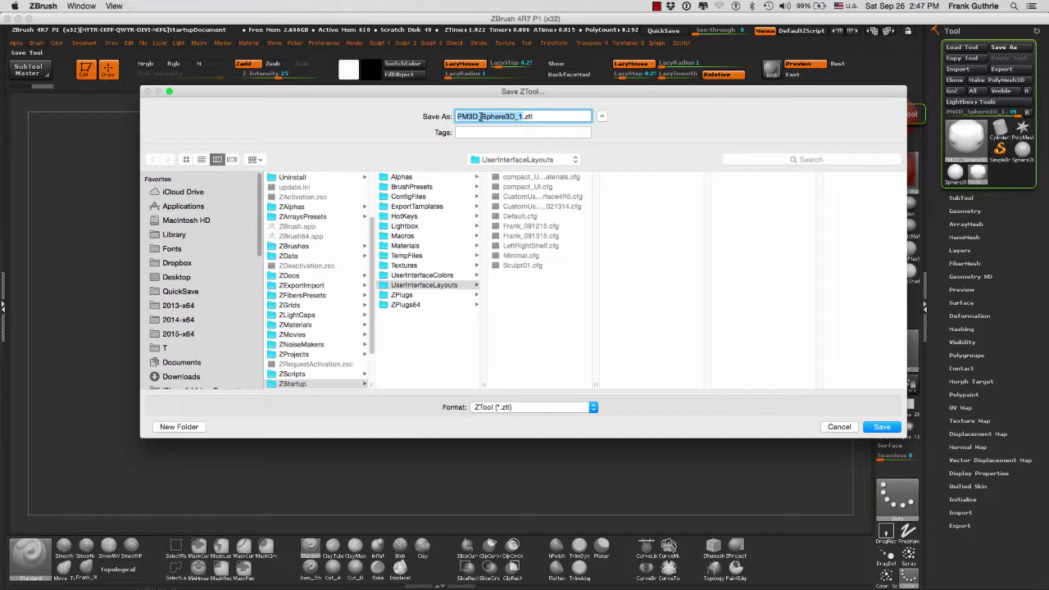
Name the tool file Amazing_Sculpt_001.ztl, then cancel the Save ZTool dialog
{"action": "type", "text": "Amazing_Sculpt_001"}
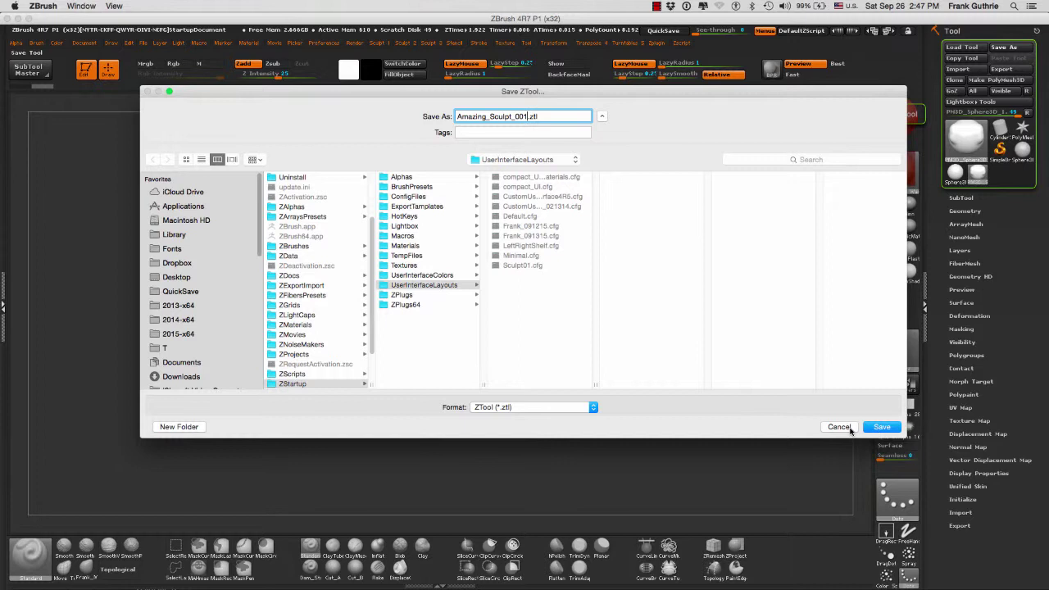
{"action": "left_click", "coordinate": [839, 427]}
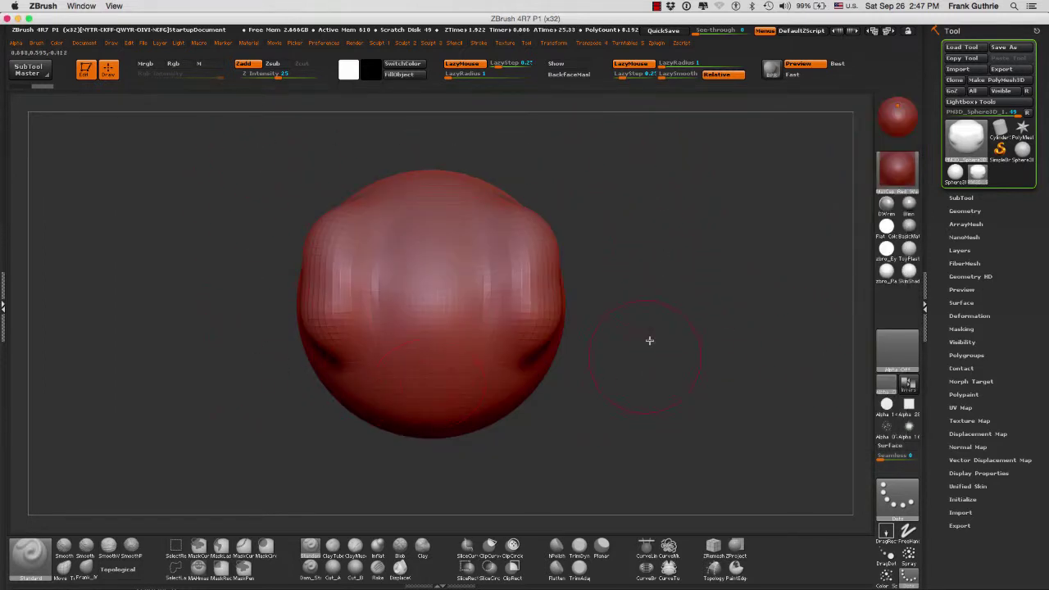
Open Lightbox's Tool tab and load the DemoHead tool onto the canvas
{"action": "left_click", "coordinate": [961, 197]}
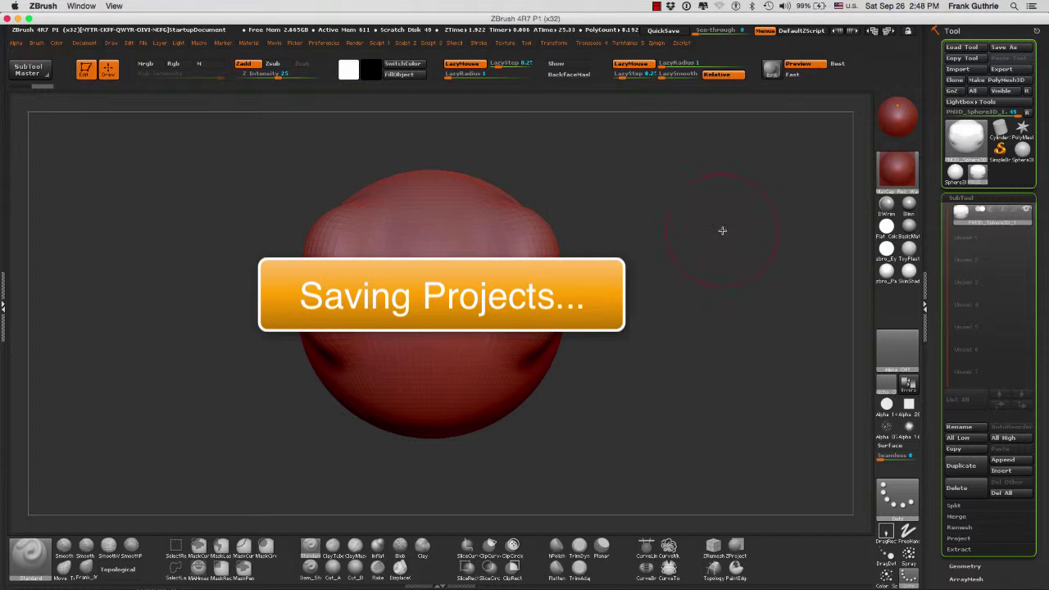
{"action": "key", "text": "comma"}
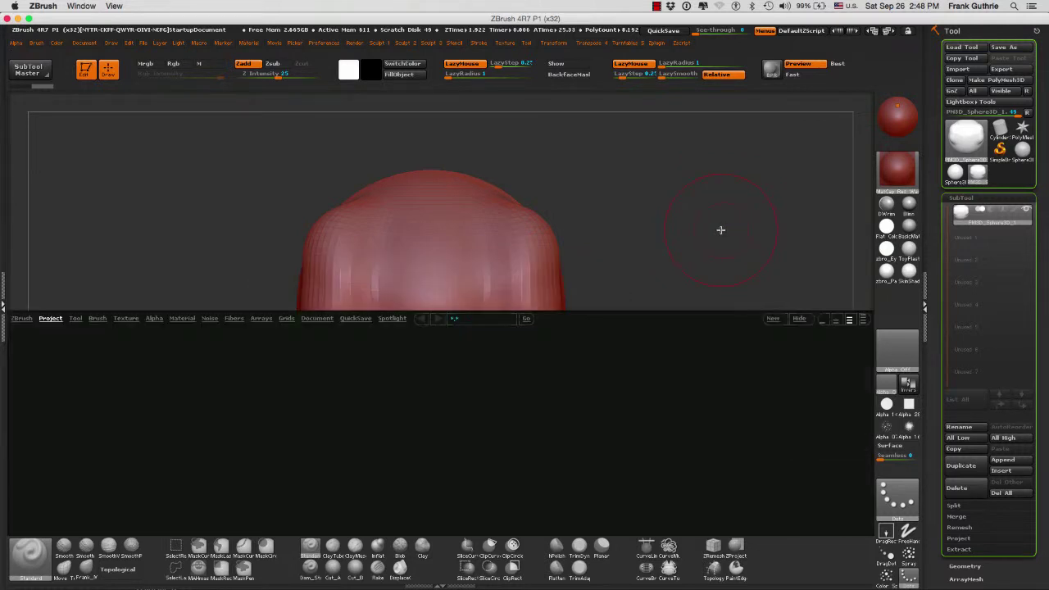
{"action": "left_click", "coordinate": [76, 318]}
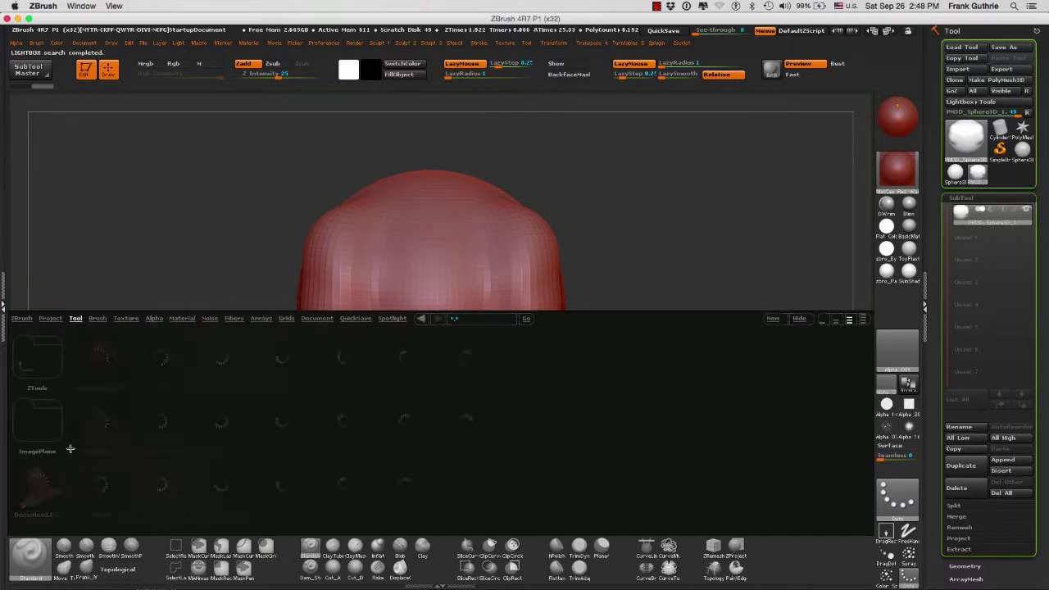
{"action": "double_click", "coordinate": [43, 486]}
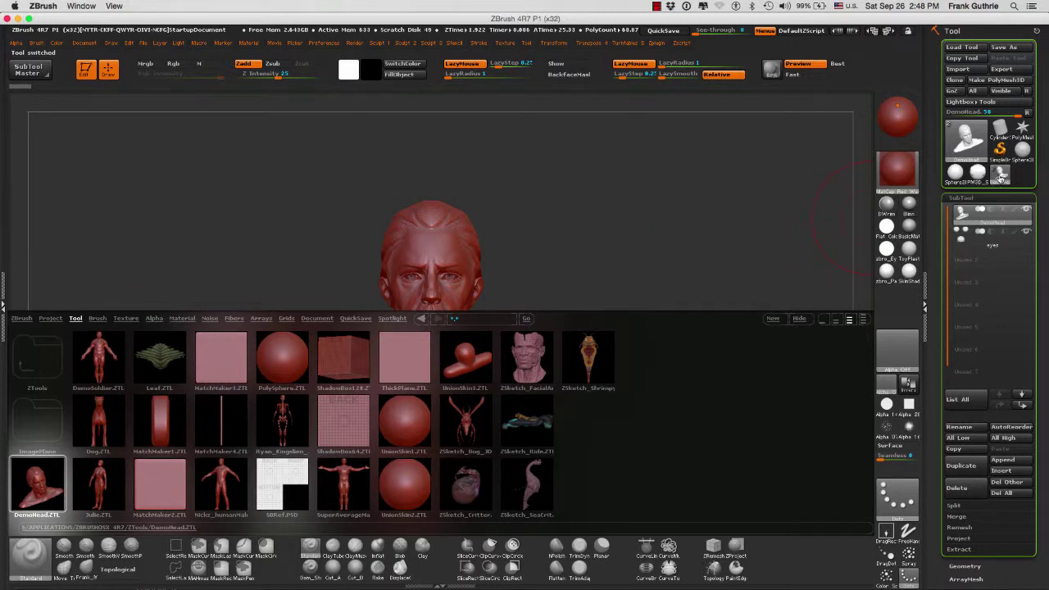
Load the Dog tool, then replace it with UnionSkin3.ZTL
{"action": "mouse_move", "coordinate": [999, 178]}
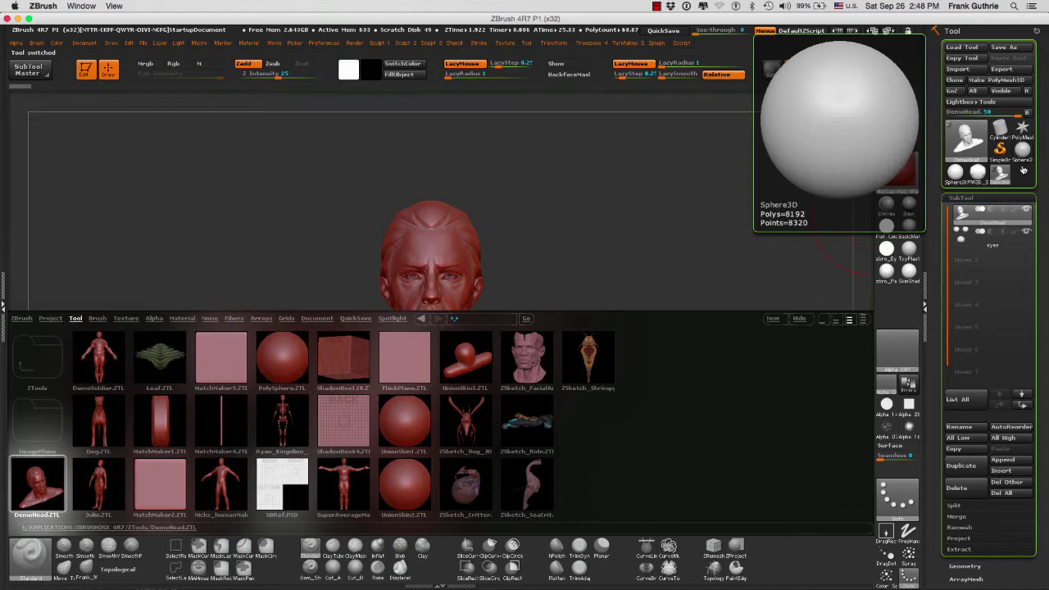
{"action": "left_click", "coordinate": [97, 418]}
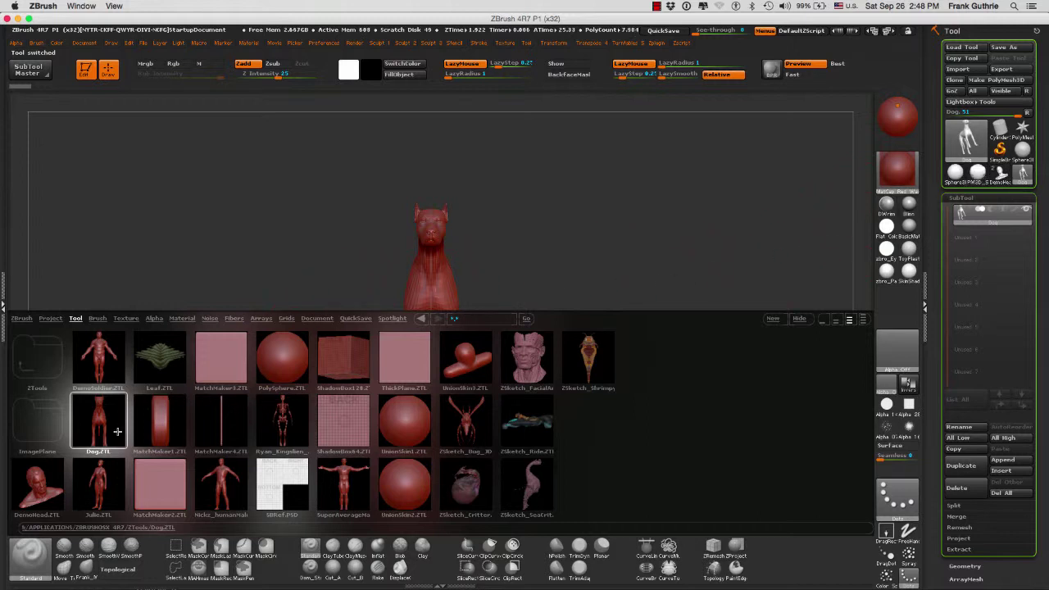
{"action": "double_click", "coordinate": [467, 356]}
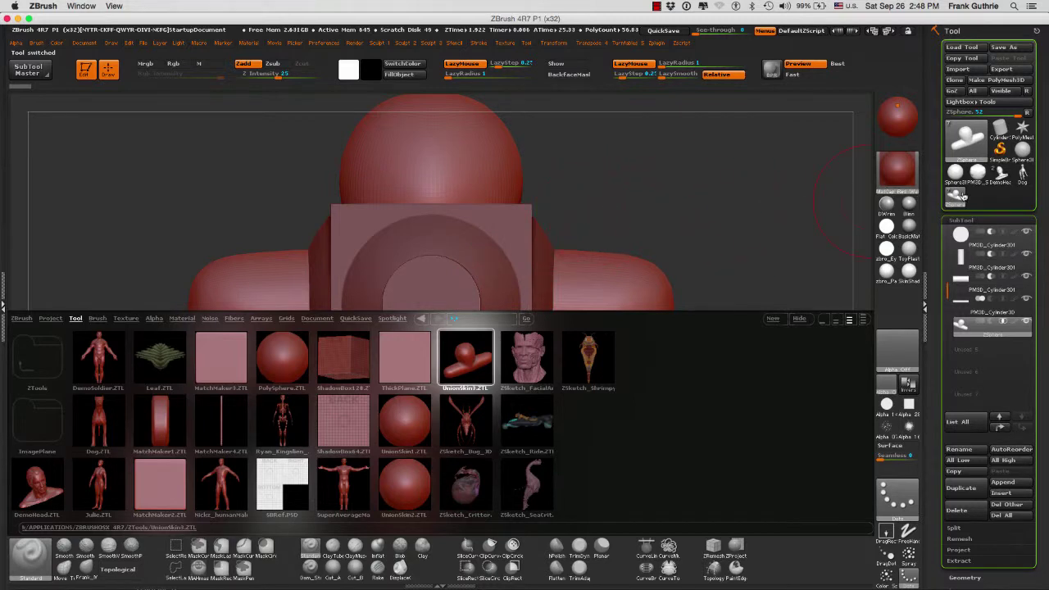
{"action": "mouse_move", "coordinate": [960, 196]}
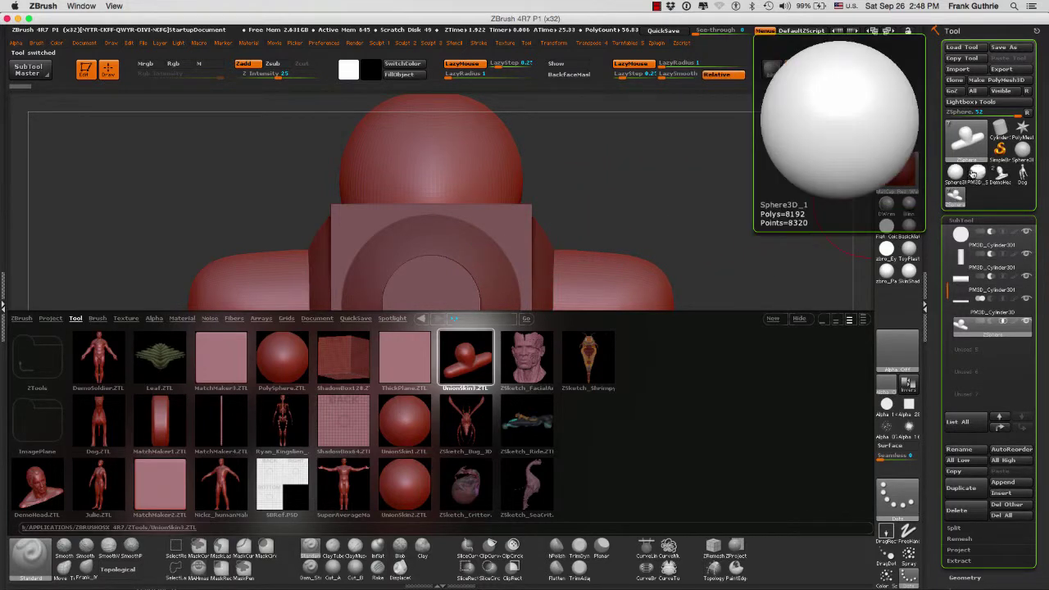
{"action": "mouse_move", "coordinate": [1001, 176]}
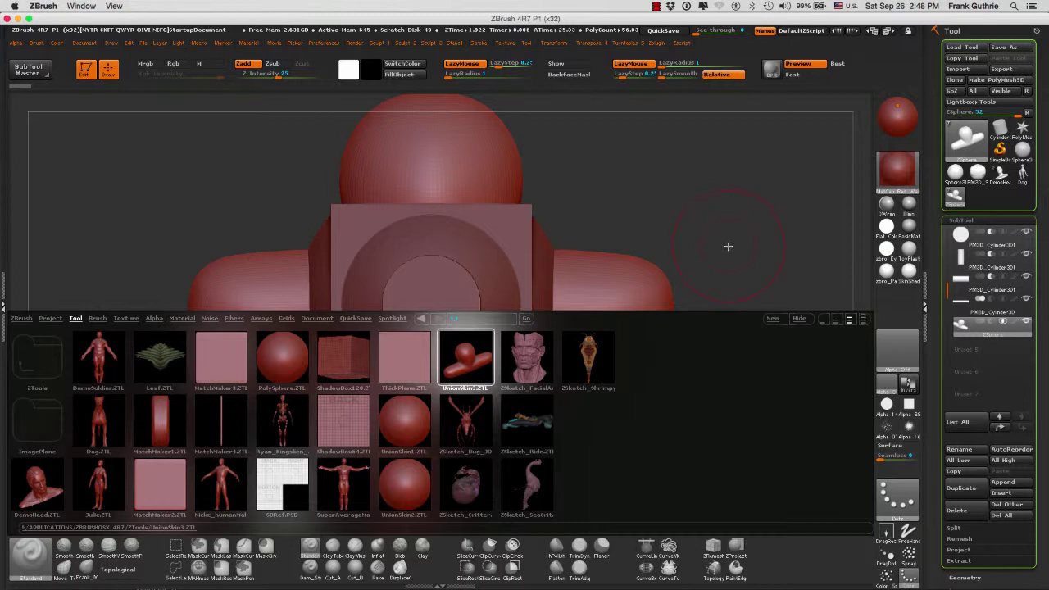
{"action": "mouse_move", "coordinate": [732, 243]}
{"action": "left_mouse_down"}
{"action": "mouse_move", "coordinate": [691, 246]}
{"action": "mouse_move", "coordinate": [756, 238]}
{"action": "left_mouse_up"}
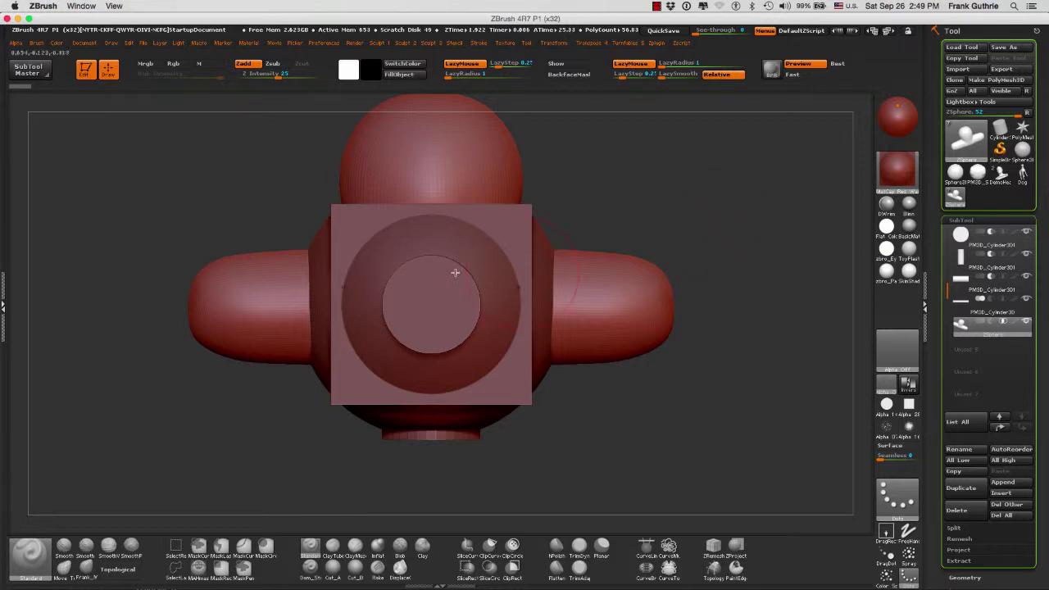
{"action": "left_click", "coordinate": [144, 43]}
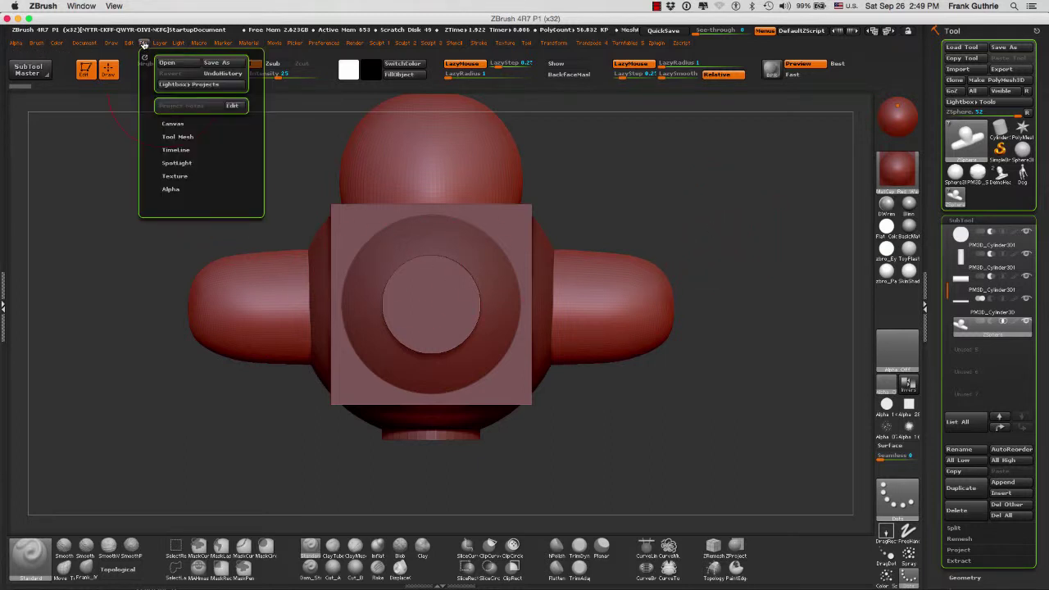
{"action": "left_click", "coordinate": [222, 63]}
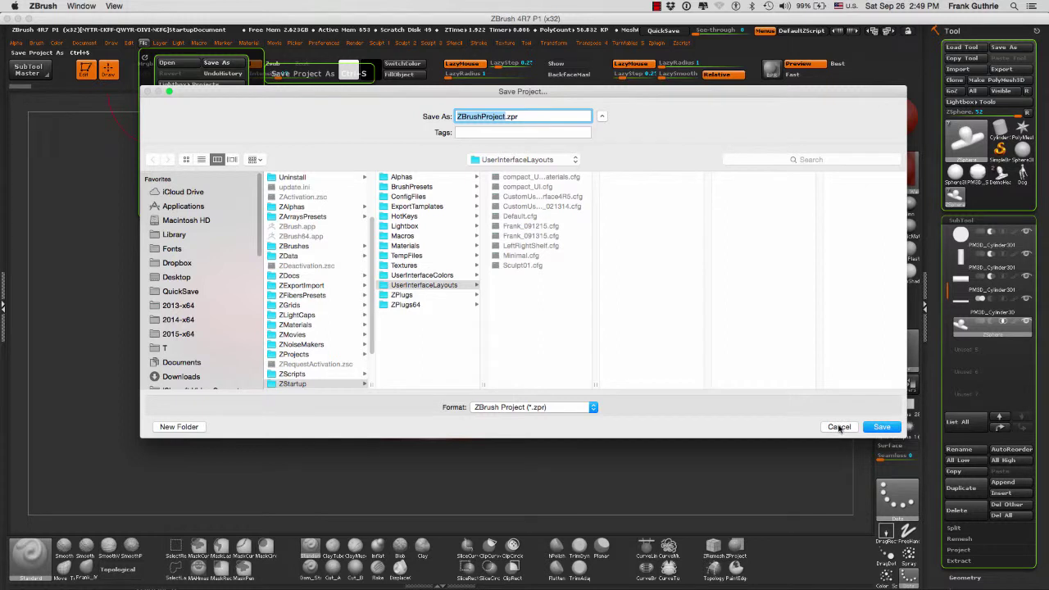
{"action": "left_click", "coordinate": [839, 427]}
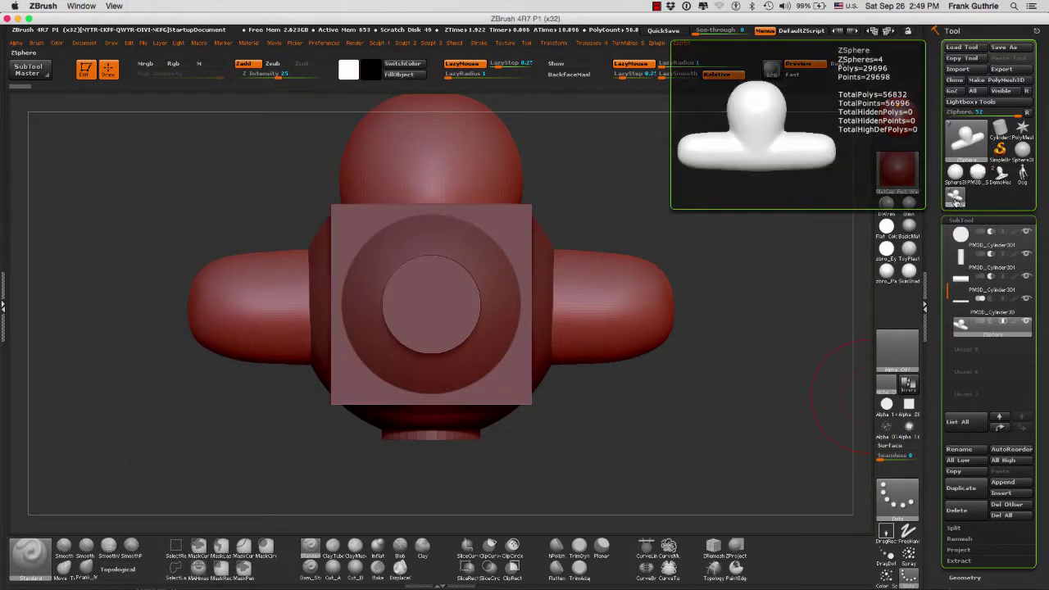
Cycle through the Dog, DemoHead, sphere and UnionSkin3 tool thumbnails
{"action": "mouse_move", "coordinate": [972, 239]}
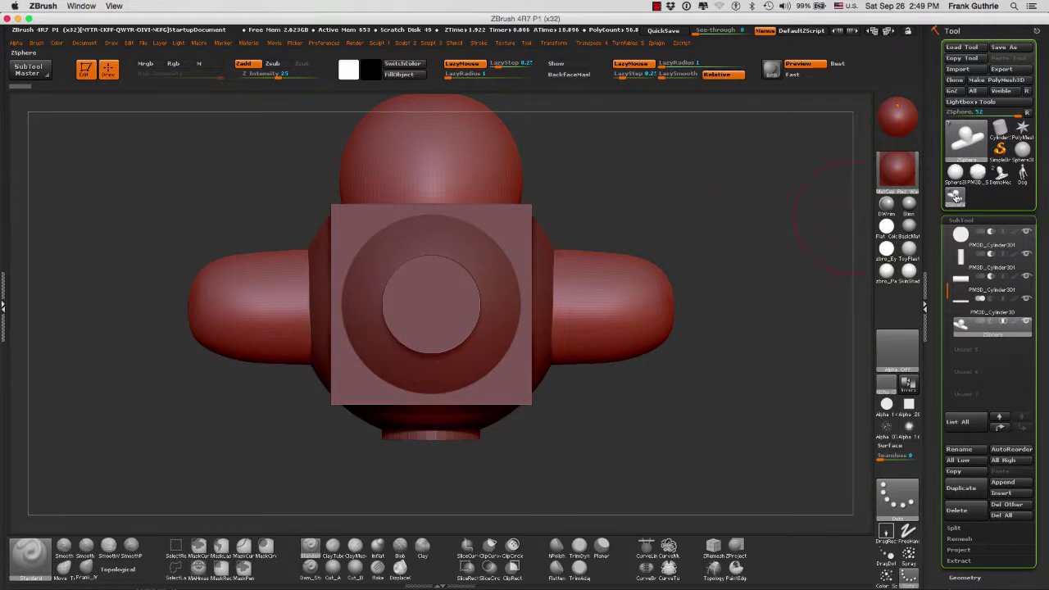
{"action": "left_click", "coordinate": [1024, 173]}
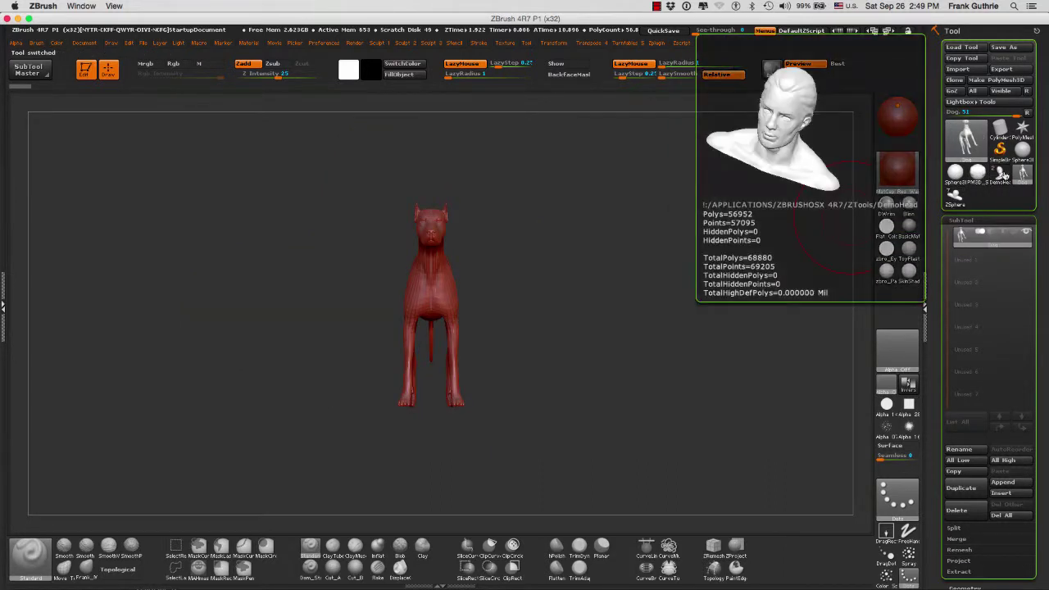
{"action": "left_click", "coordinate": [1001, 173]}
{"action": "left_click", "coordinate": [980, 174]}
{"action": "mouse_move", "coordinate": [954, 173]}
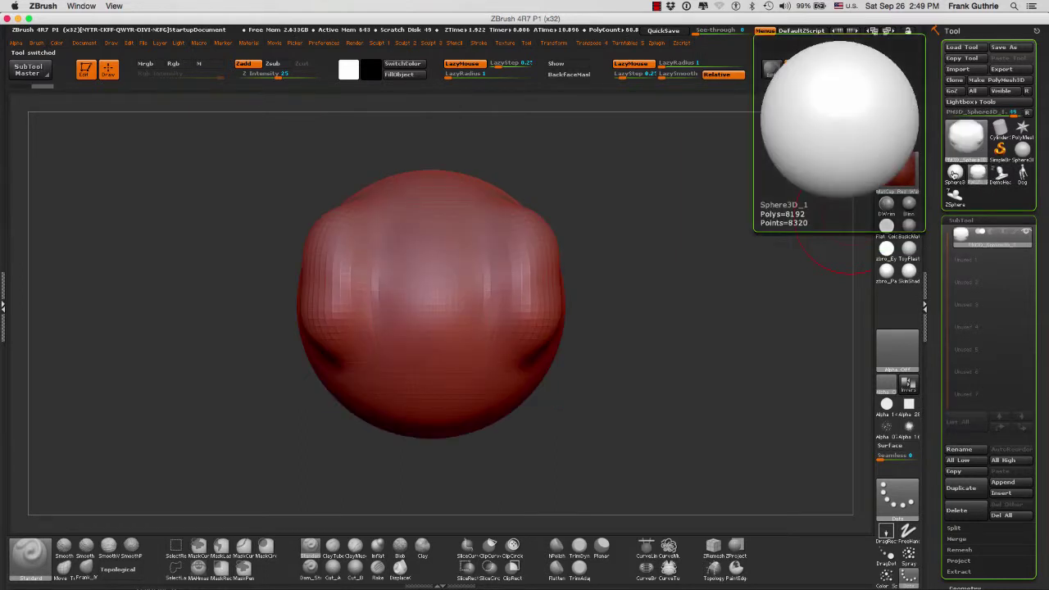
{"action": "left_click", "coordinate": [954, 197]}
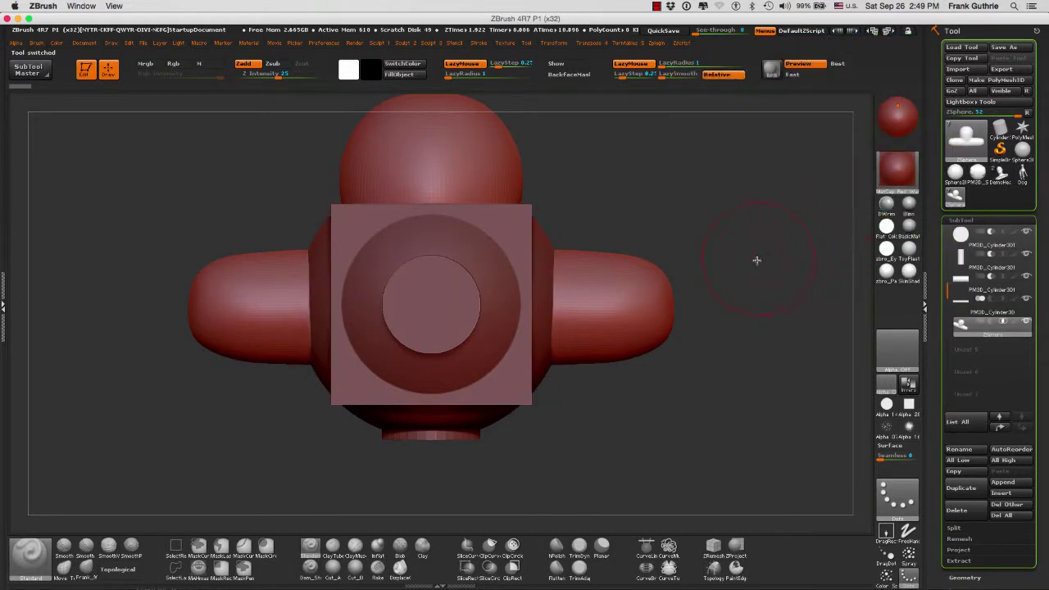
Select DemoHead, frame it with F, and orbit to a side view
{"action": "left_click", "coordinate": [1003, 175]}
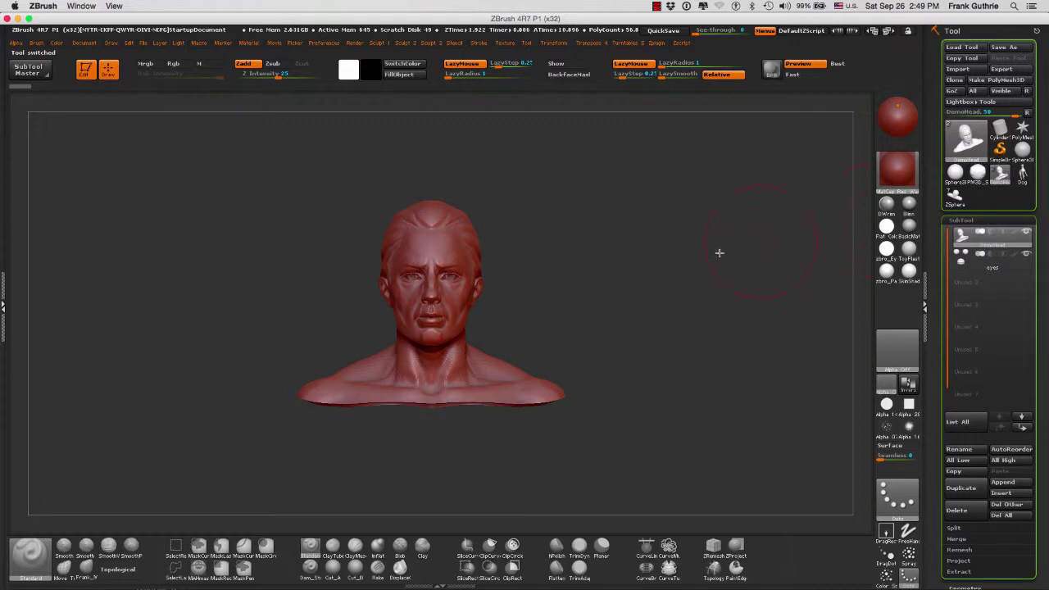
{"action": "key", "text": "f"}
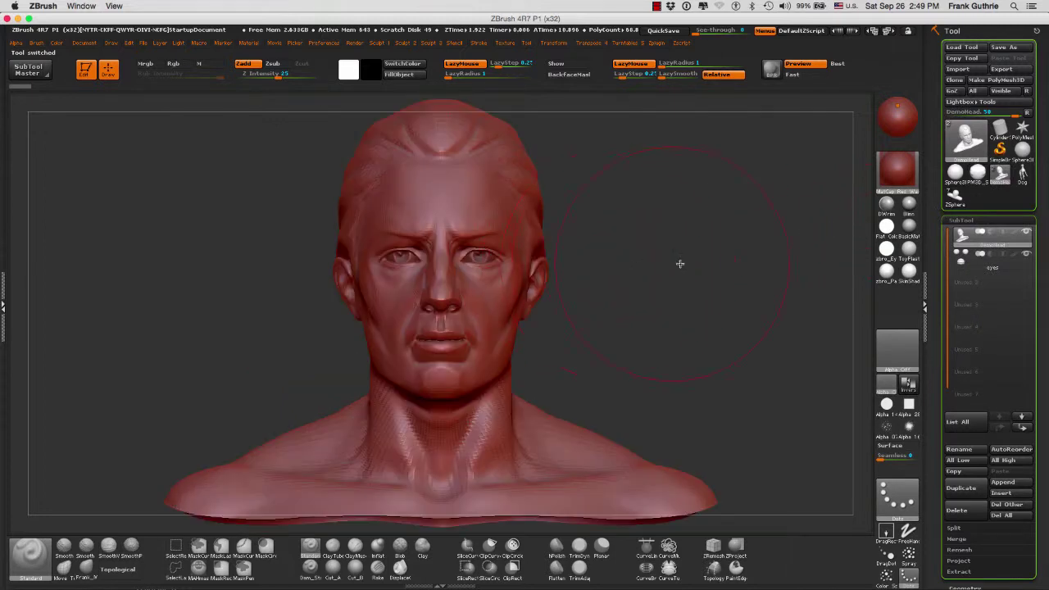
{"action": "mouse_move", "coordinate": [679, 262]}
{"action": "left_mouse_down"}
{"action": "mouse_move", "coordinate": [624, 264]}
{"action": "mouse_move", "coordinate": [692, 269]}
{"action": "left_mouse_up"}
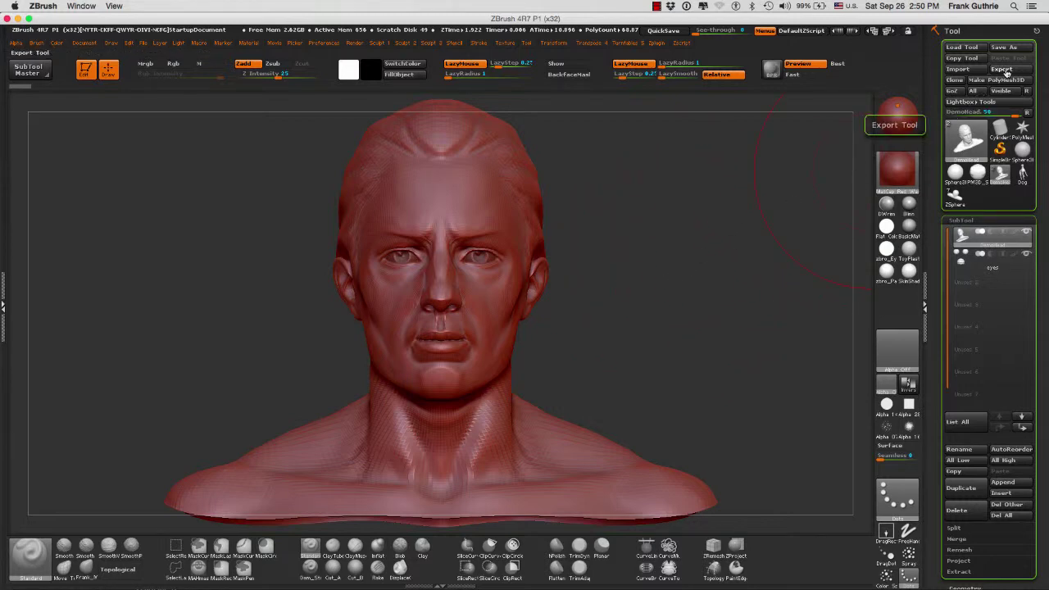
{"action": "left_click", "coordinate": [1005, 72]}
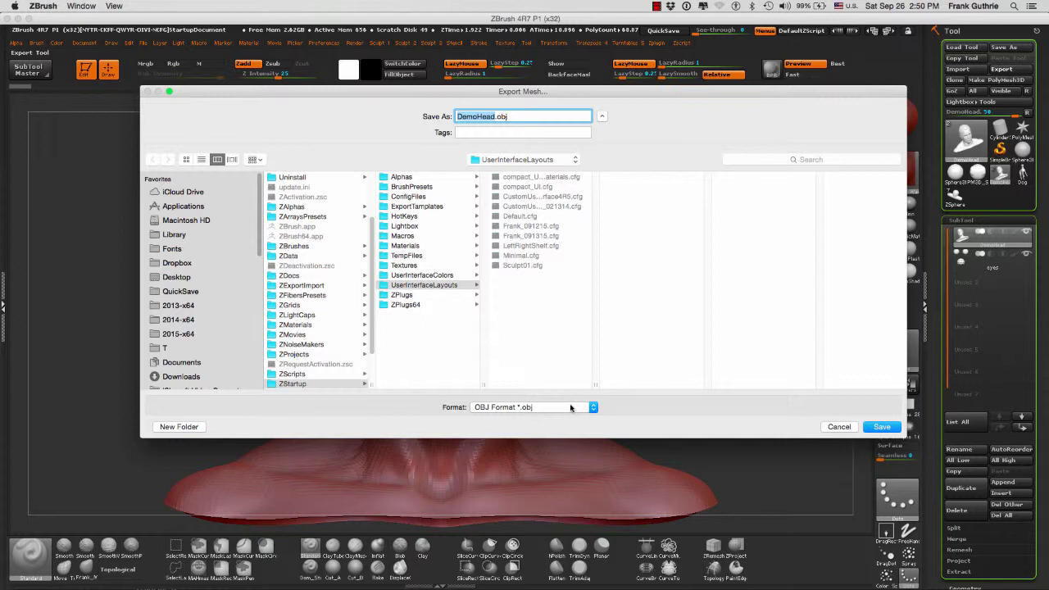
{"action": "left_click", "coordinate": [568, 409]}
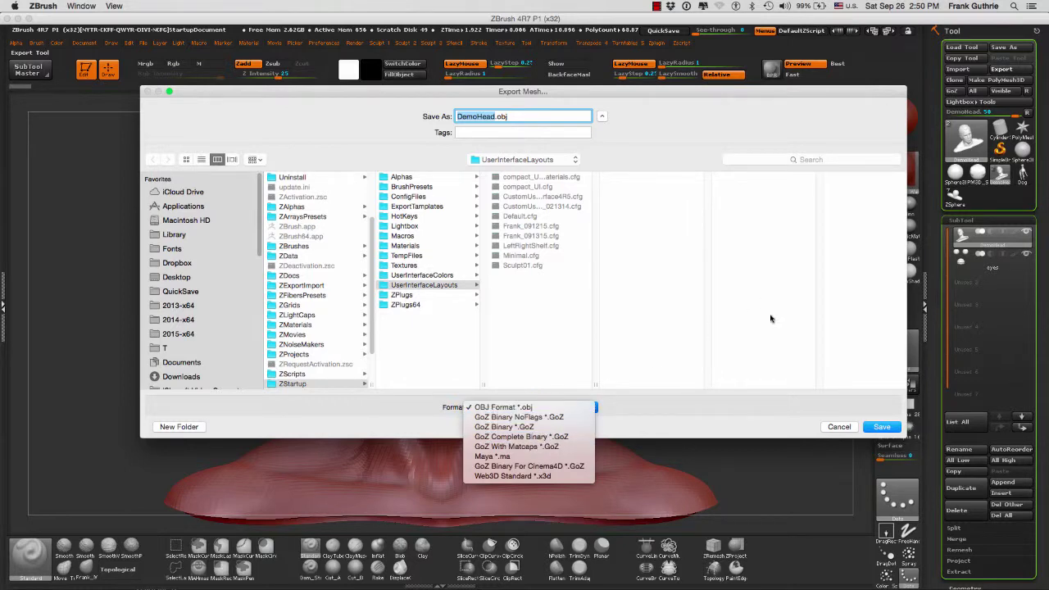
{"action": "left_click", "coordinate": [838, 430]}
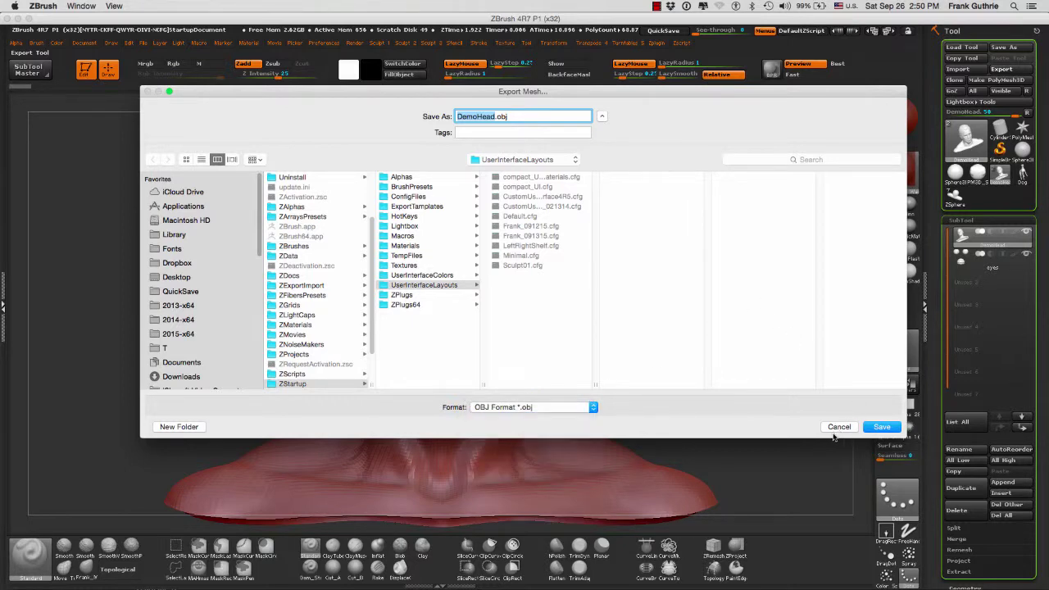
{"action": "left_click", "coordinate": [836, 432]}
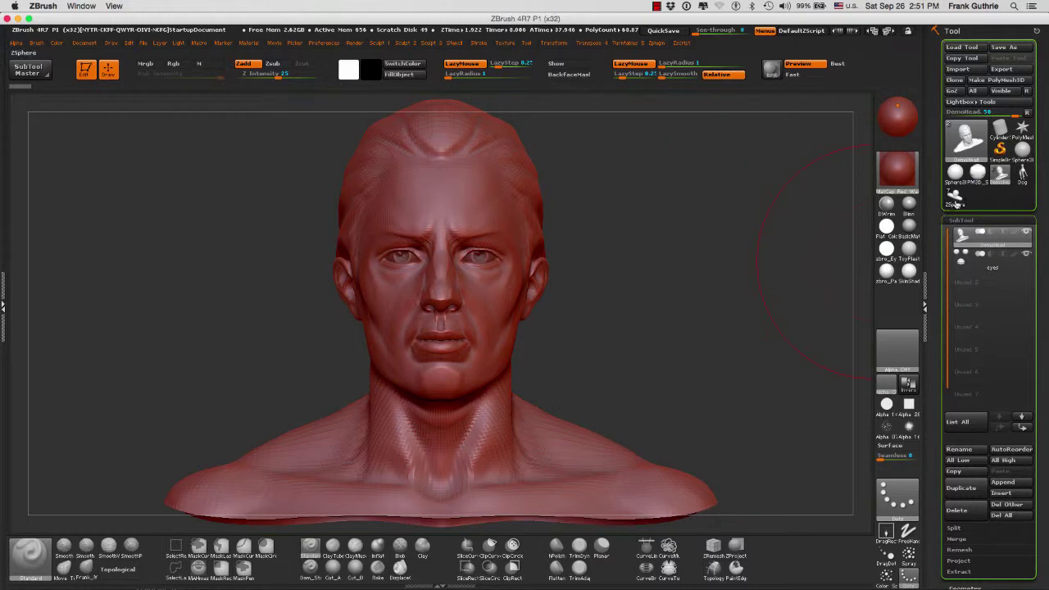
{"action": "left_click", "coordinate": [965, 199]}
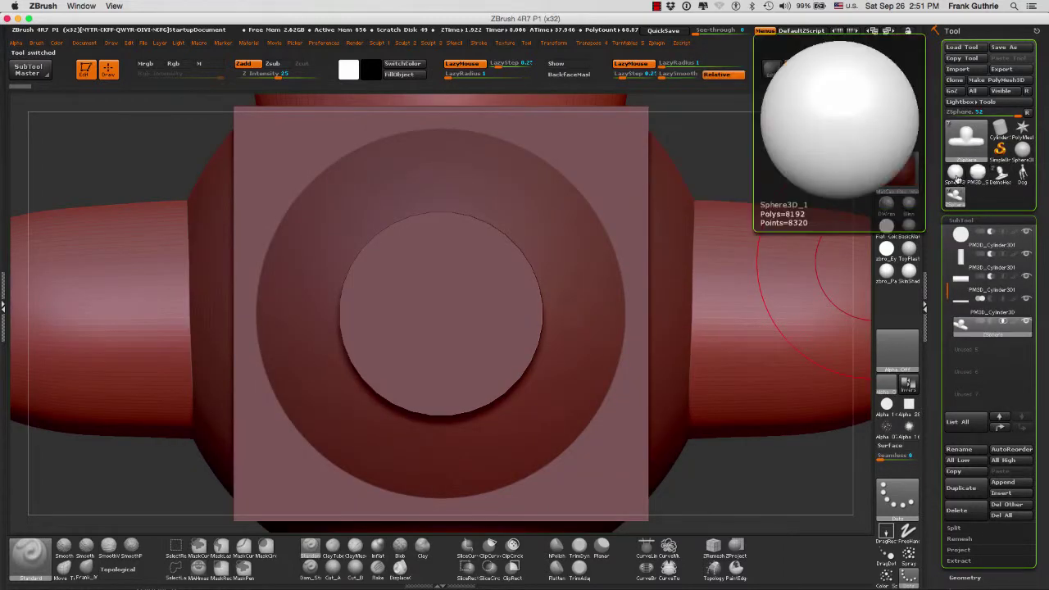
{"action": "left_click", "coordinate": [957, 177]}
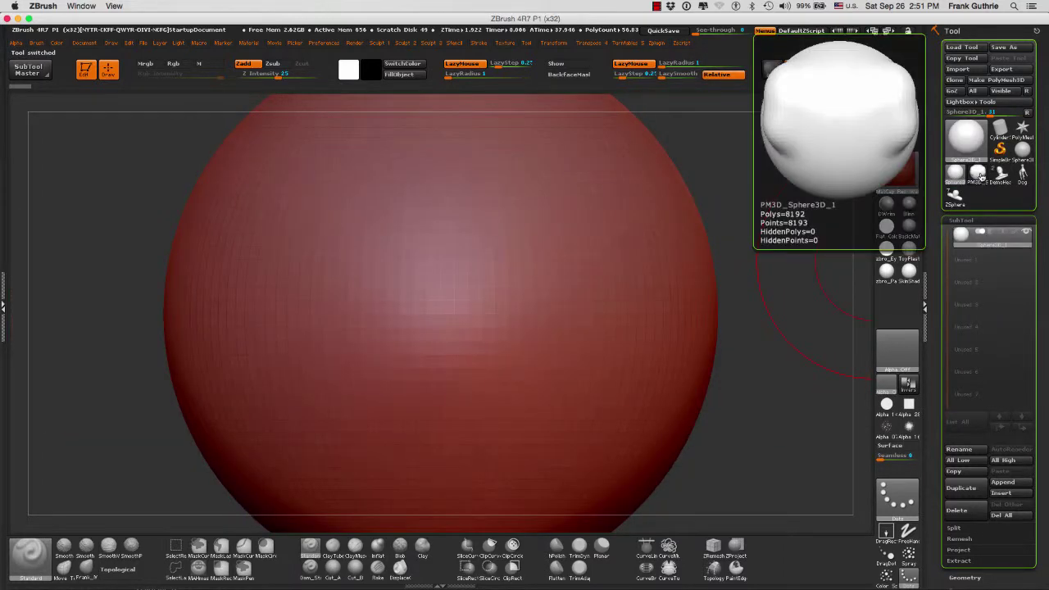
{"action": "left_click", "coordinate": [977, 175]}
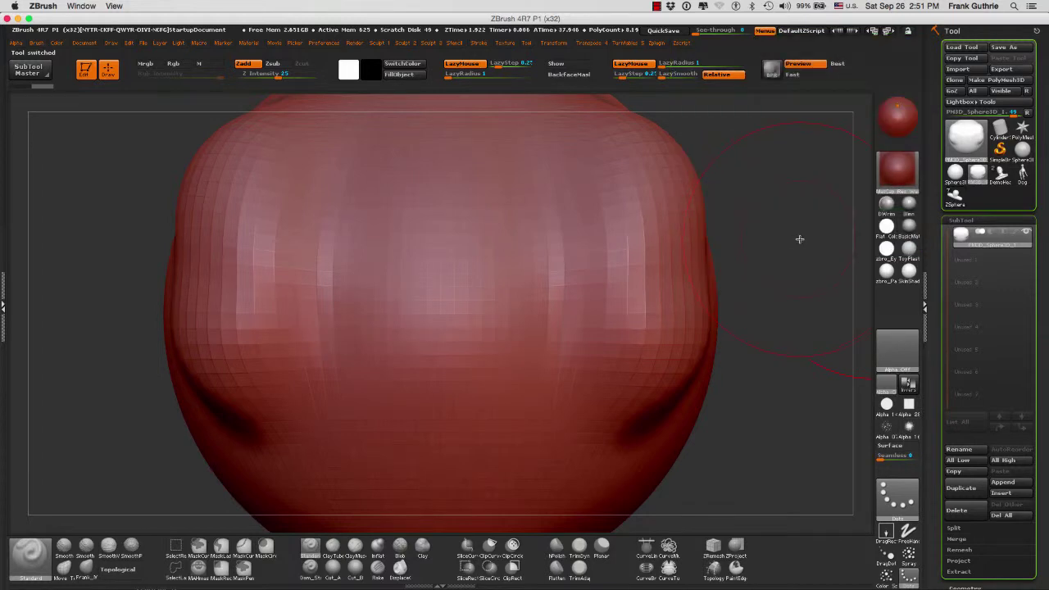
{"action": "left_click", "coordinate": [956, 197]}
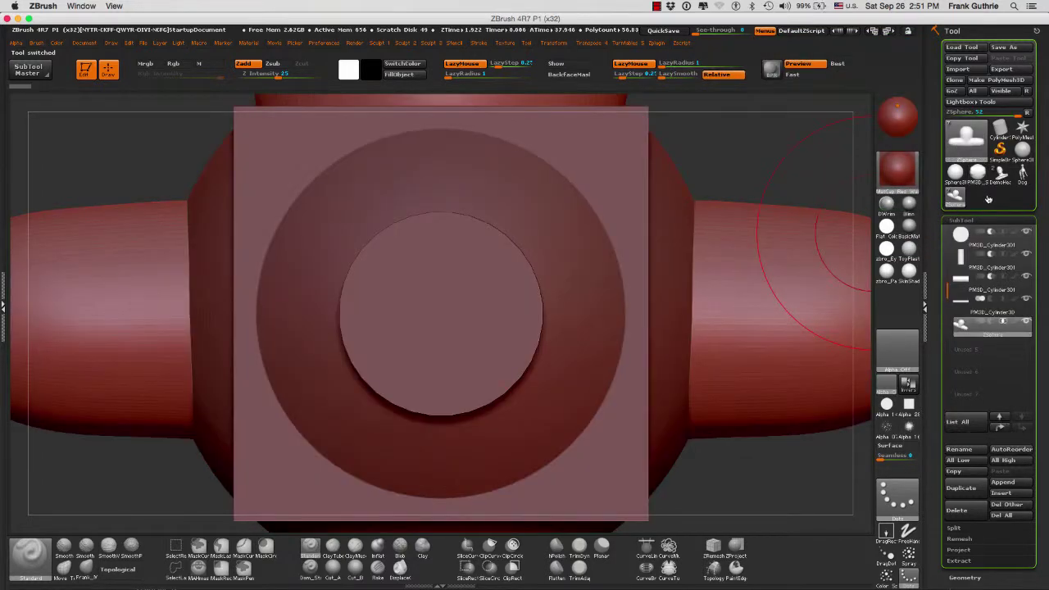
{"action": "left_click", "coordinate": [1001, 177]}
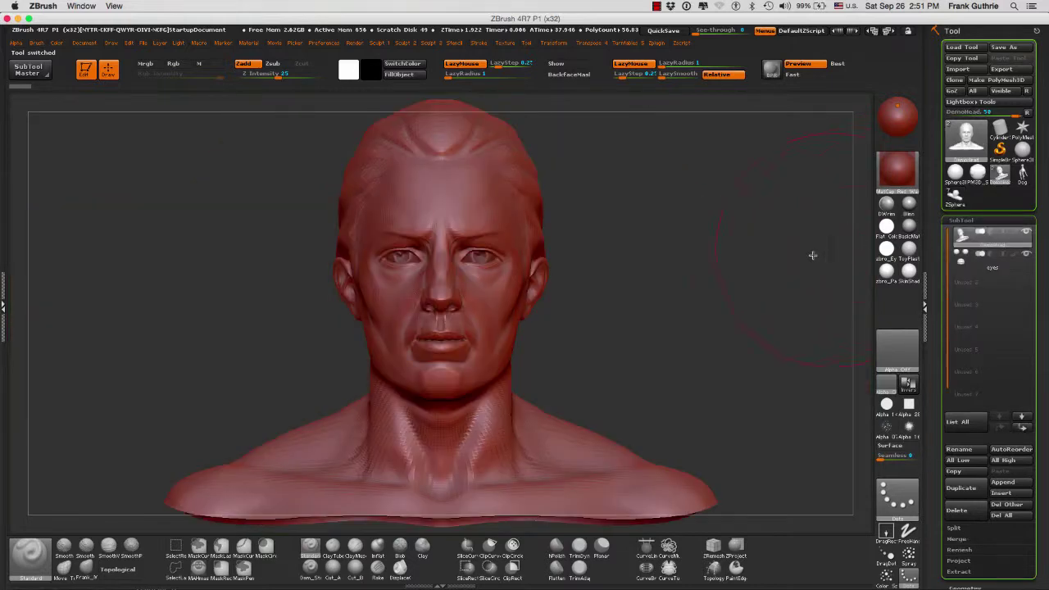